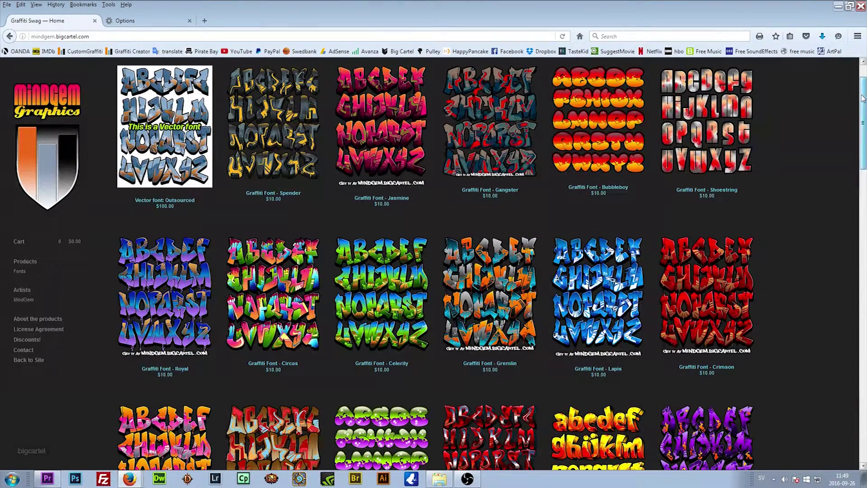
Step: Scroll further down the mindgem.bigcartel.com graffiti font store to browse more font designs
left_click_drag(863, 98, 863, 167)
scroll(492, 263, "down", 3)
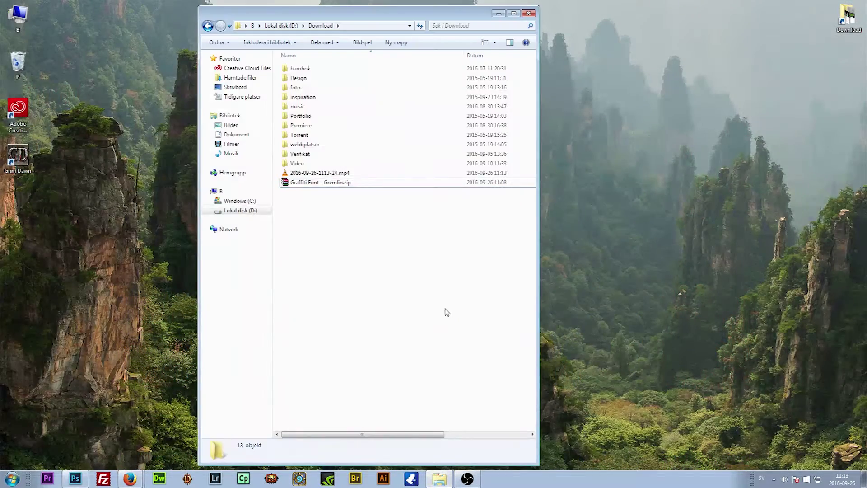
Step: Extract Graffiti Font - Gremlin.zip in place and open the extracted Font-Gremlin.psd in Photoshop
right_click(320, 184)
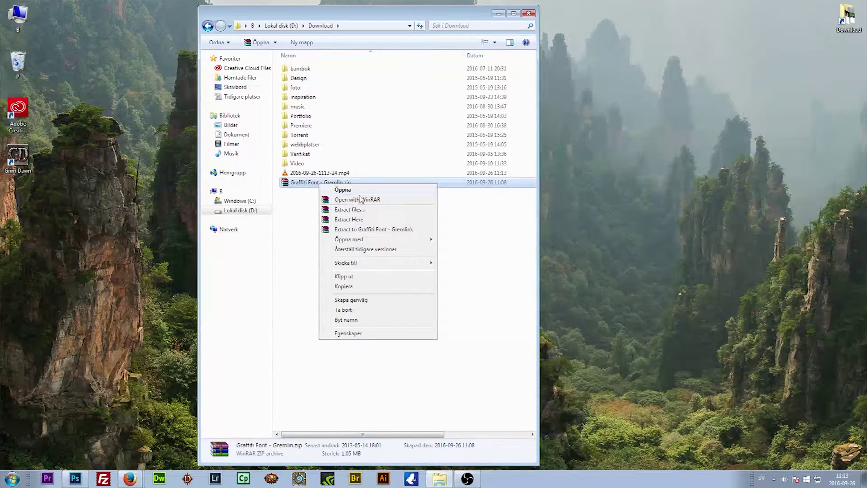
left_click(349, 221)
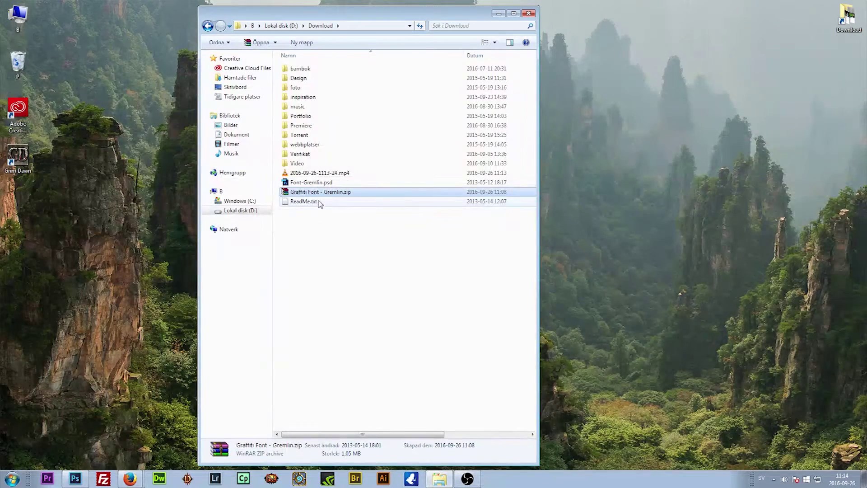
left_click(316, 183)
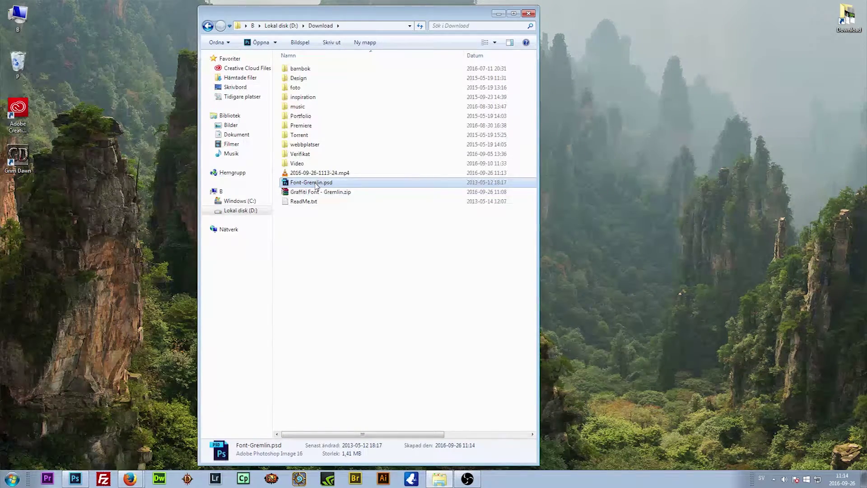
double_click(316, 182)
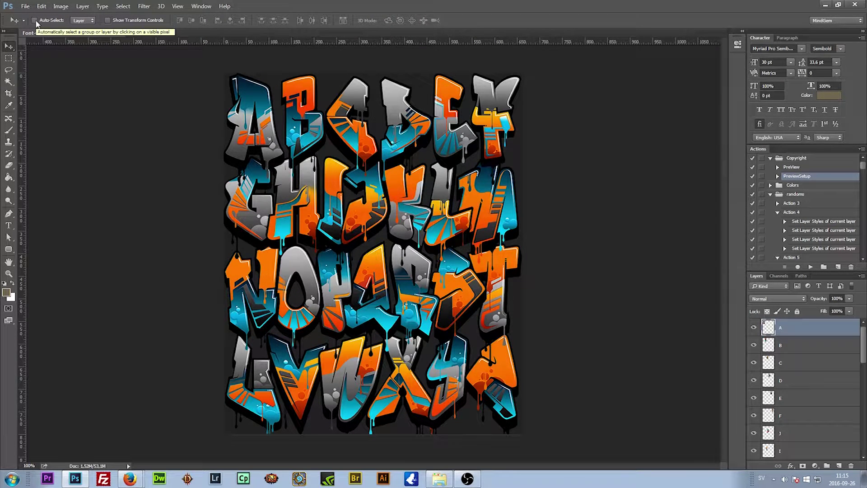
Step: Enable Auto-Select for the Move tool, nudge the I and L letters, and begin a new document
left_click(35, 20)
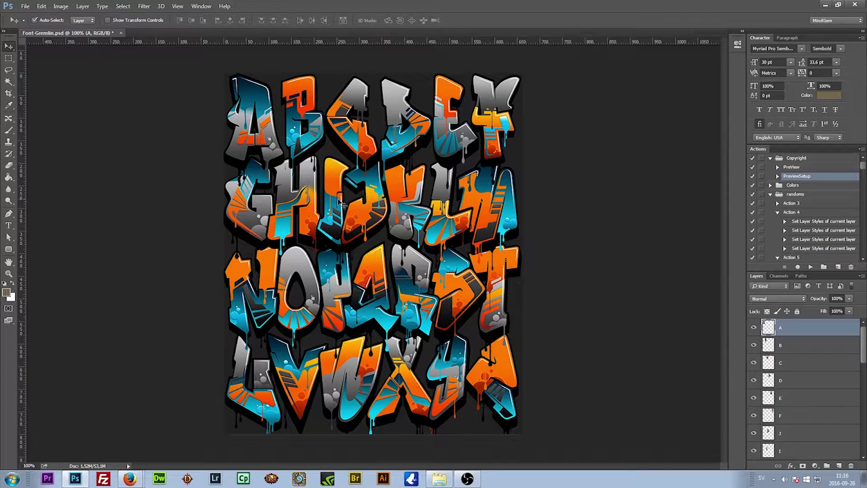
left_click(334, 197)
left_click_drag(334, 197, 333, 193)
left_click_drag(447, 209, 435, 206)
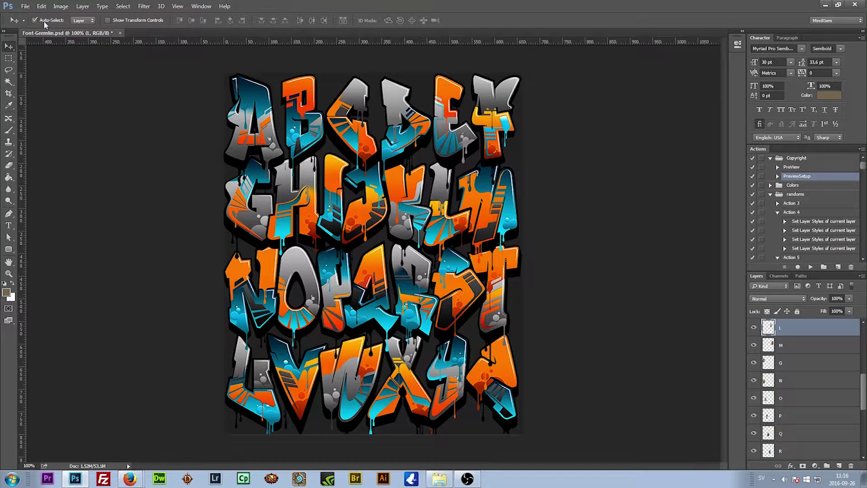
left_click(25, 6)
left_click(34, 16)
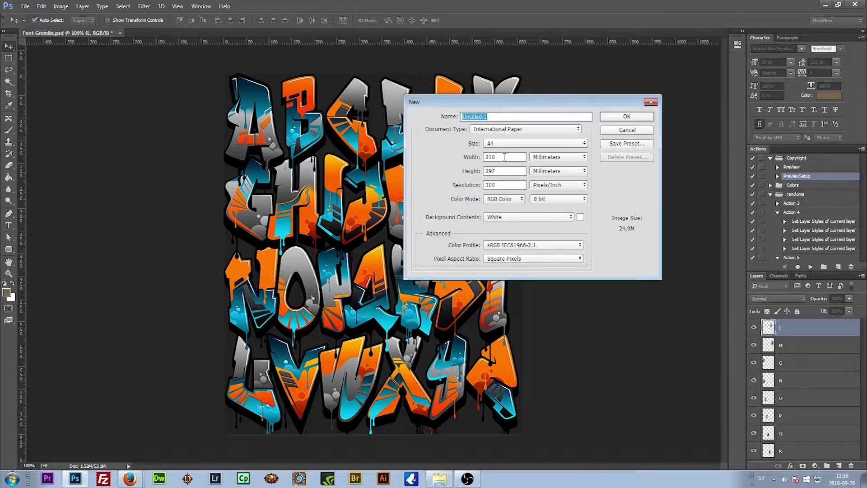
Step: Set the new document's width to 2000 pixels
left_click_drag(504, 157, 457, 161)
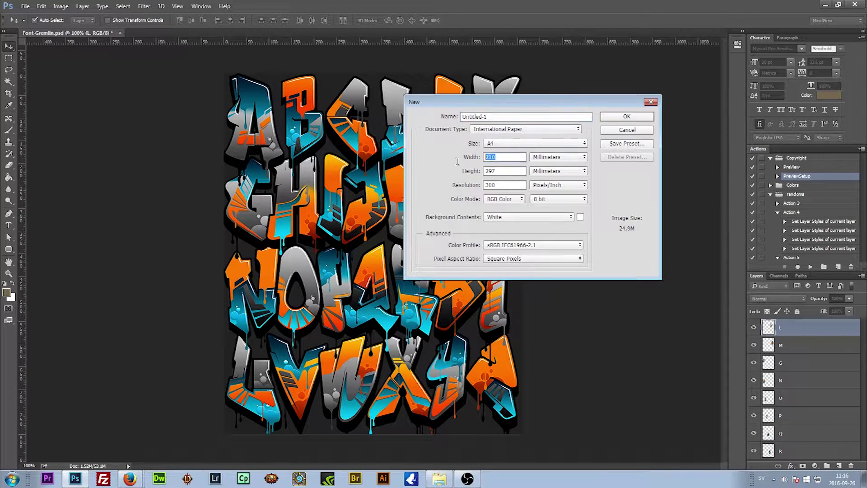
left_click(559, 157)
left_click(549, 165)
left_click(552, 157)
left_click(544, 159)
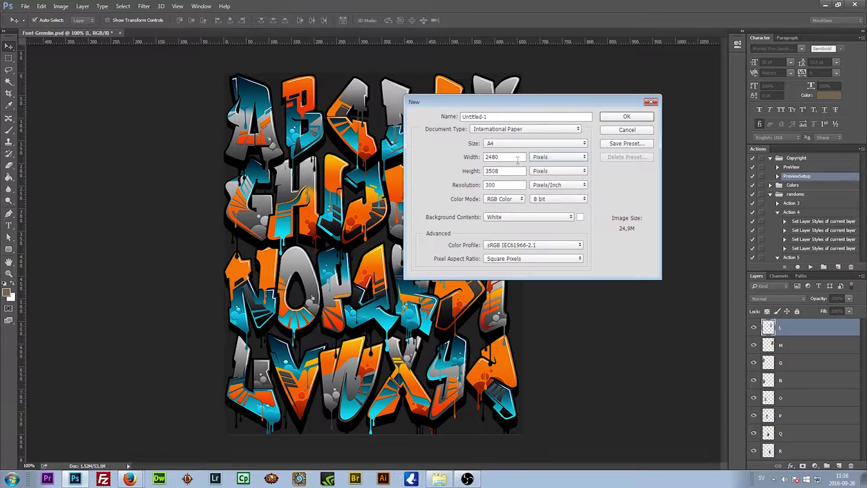
left_click_drag(518, 160, 443, 175)
type("2000")
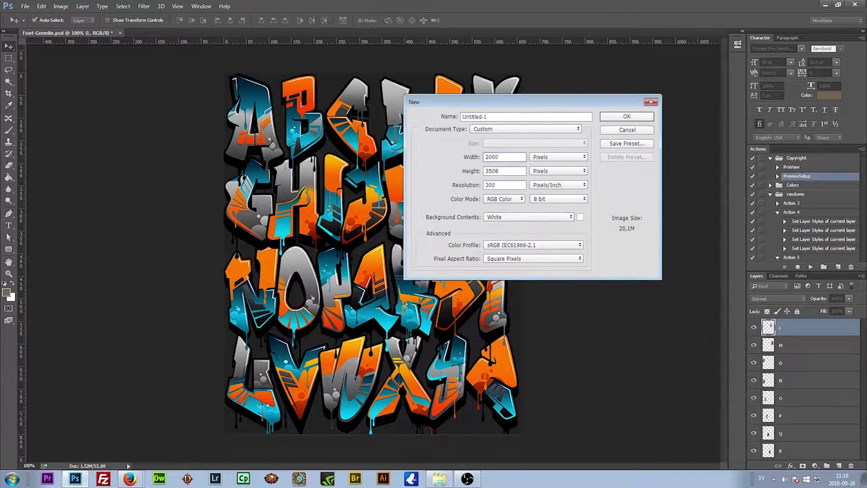
key("ctrl+z")
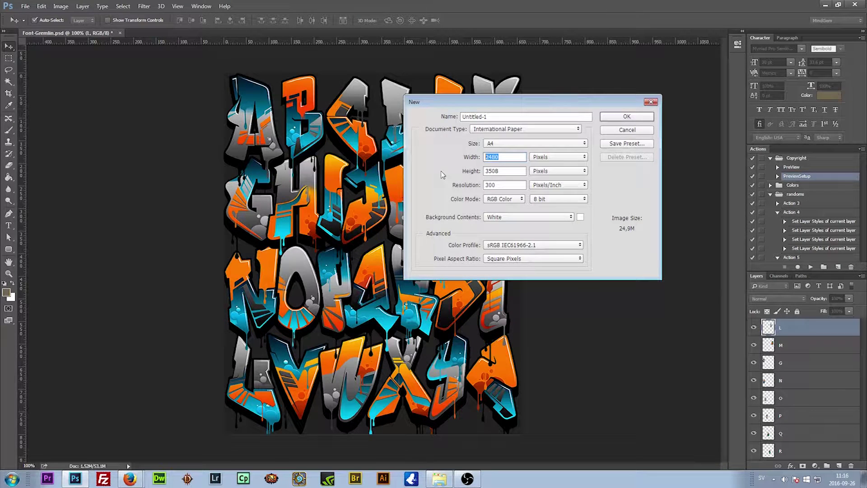
type("2000")
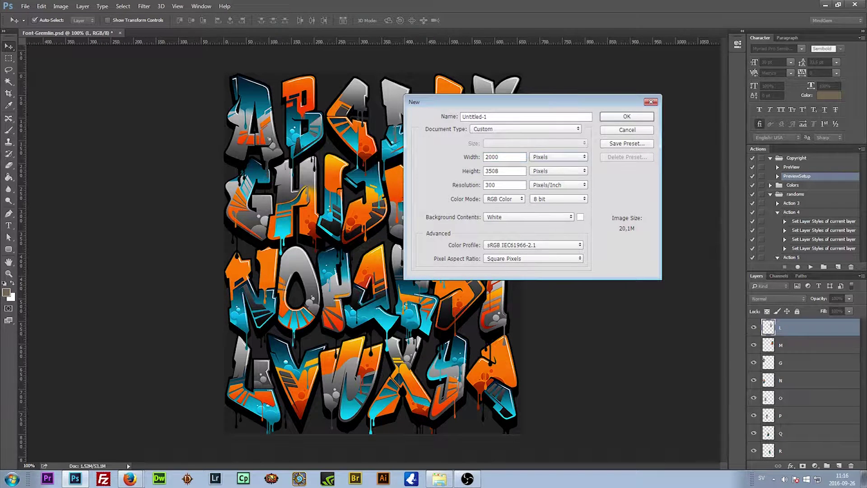
Step: Set height to 2000 pixels and resolution to 72 ppi, then create the white document
key("Tab")
type("2000")
key("Tab")
type("72")
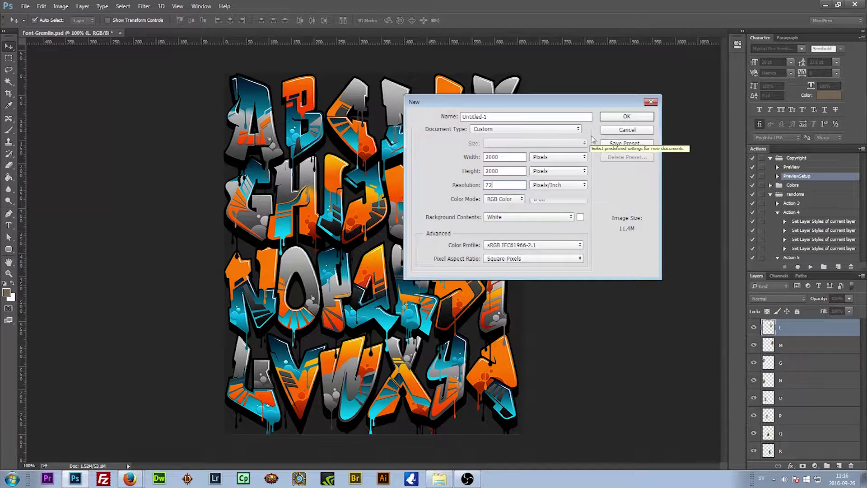
left_click(626, 117)
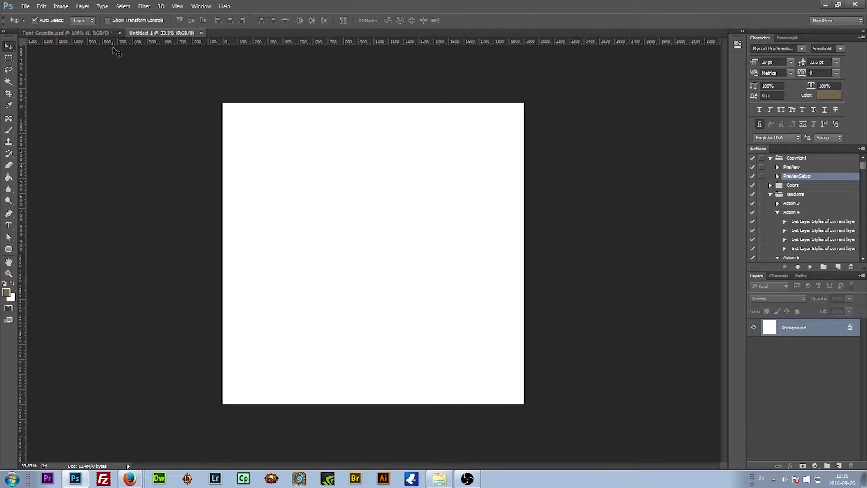
Step: Float the Font-Gremlin.psd window beside the blank Untitled-1 canvas
left_click(91, 33)
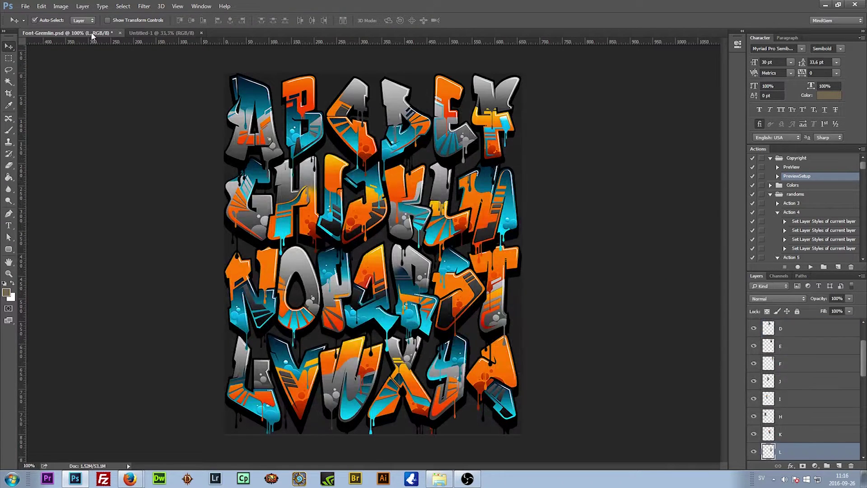
left_click_drag(91, 32, 74, 79)
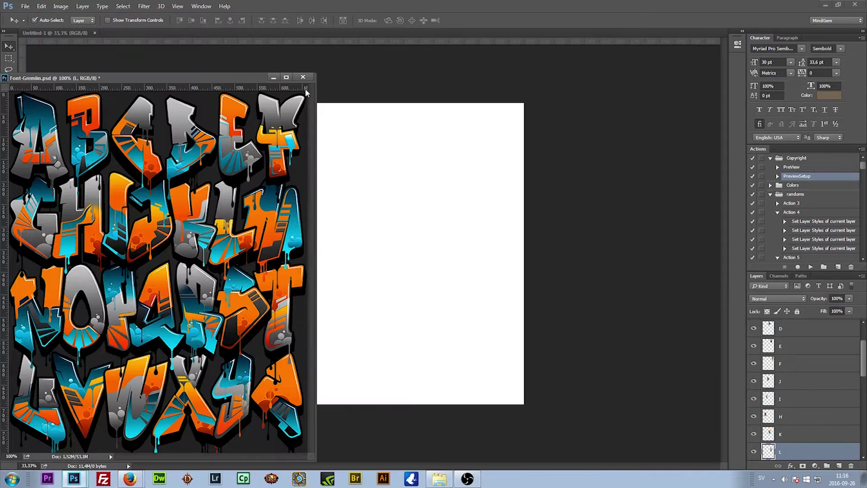
mouse_move(241, 80)
left_mouse_down()
mouse_move(232, 66)
mouse_move(240, 66)
left_mouse_up()
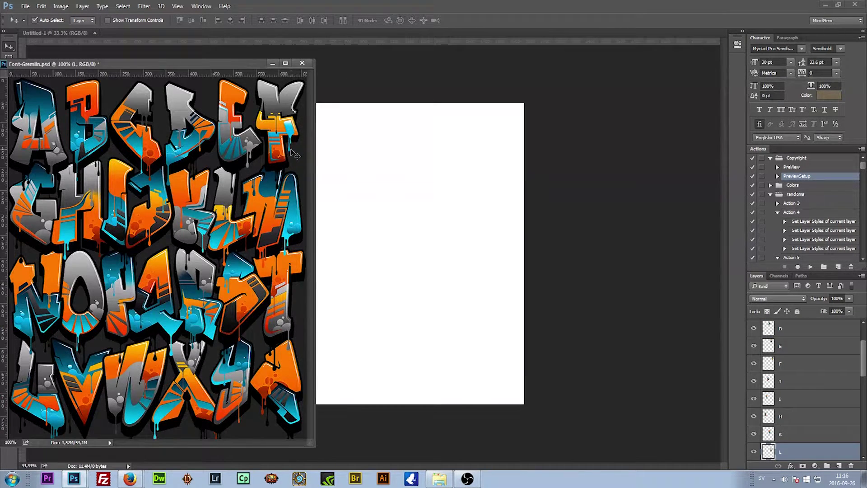
Step: Drag the M, I, K and E letters onto Untitled-1, then close the alphabet document
left_click(274, 211)
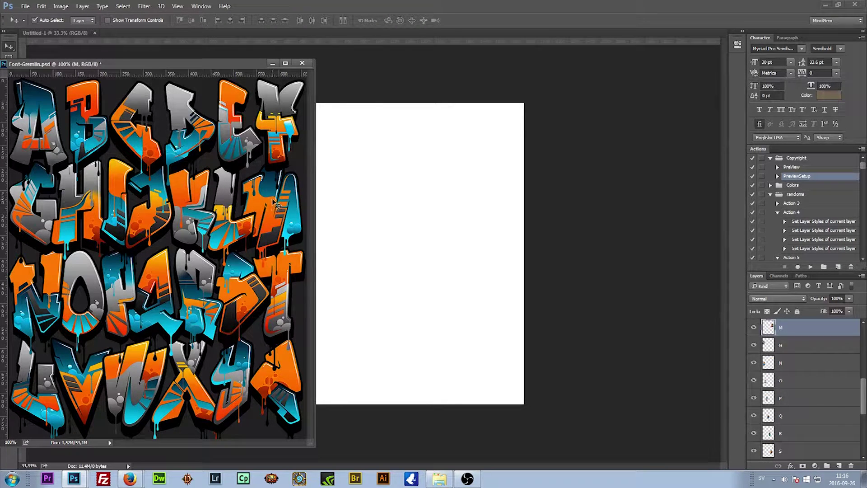
left_click_drag(277, 209, 351, 197)
left_click(123, 211)
left_click_drag(123, 212, 360, 218)
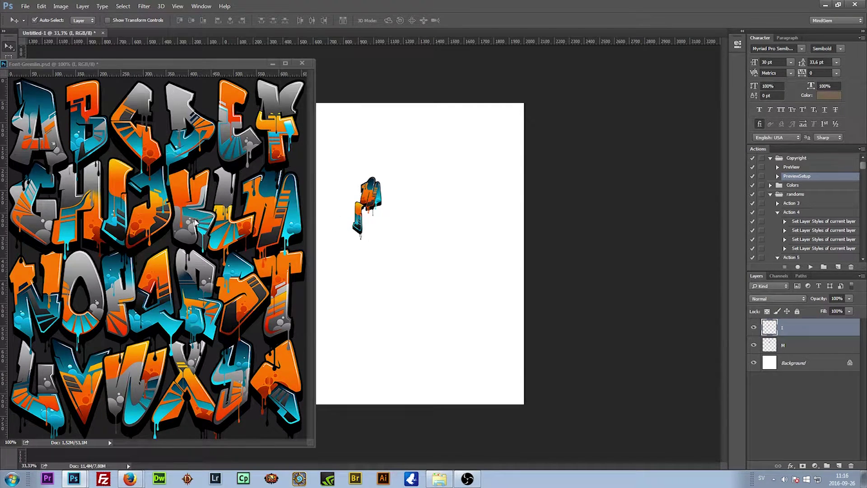
left_click_drag(194, 221, 384, 211)
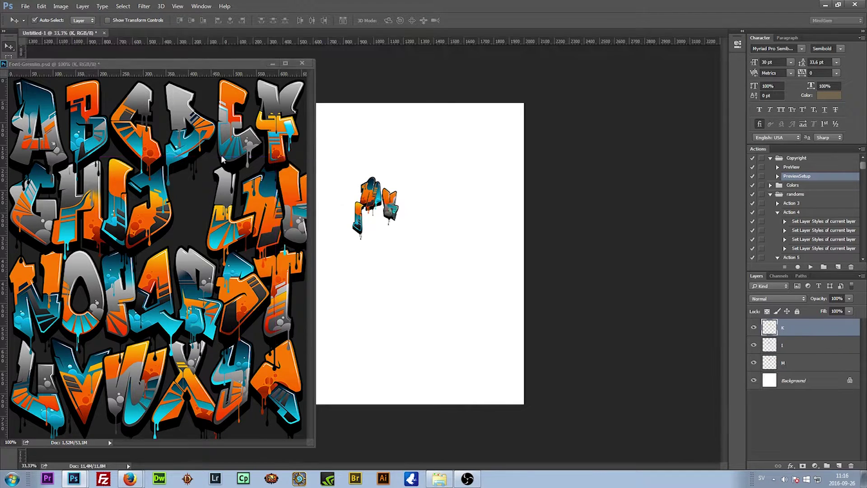
left_click(238, 138)
left_click_drag(238, 137, 398, 178)
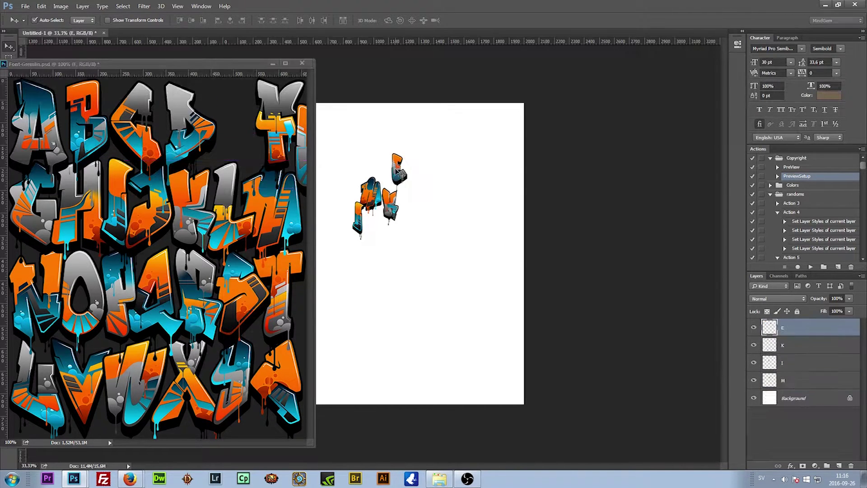
left_click(303, 64)
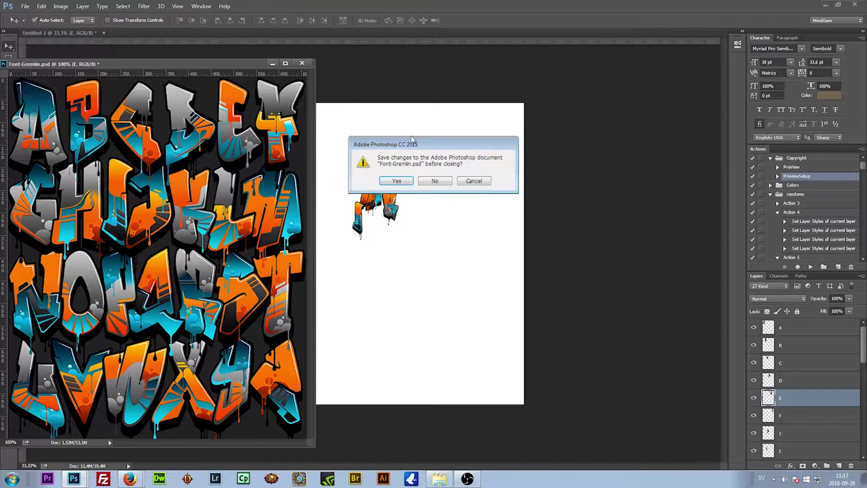
Step: Close Font-Gremlin.psd without saving and zoom Untitled-1 to 100% around the letters
left_click(436, 180)
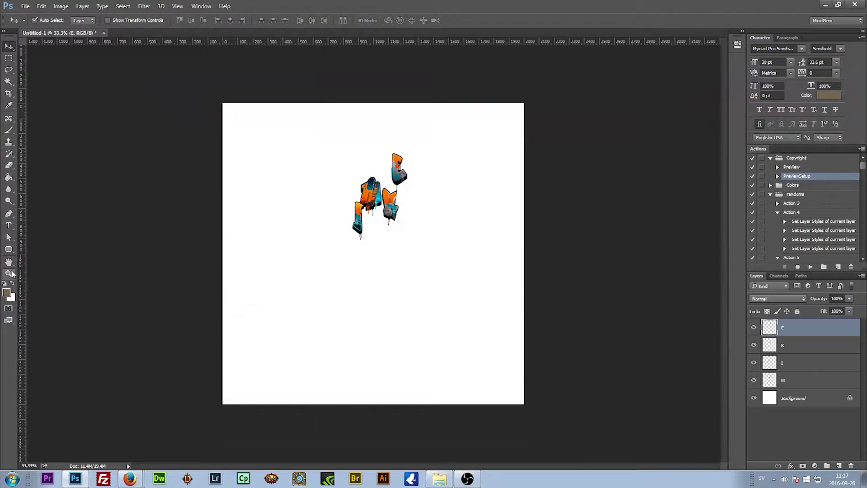
left_click(8, 273)
left_click_drag(374, 185, 386, 177)
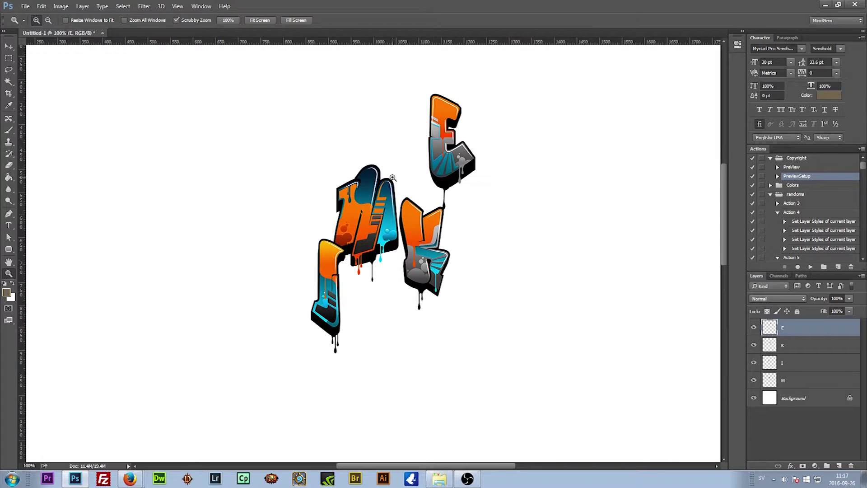
Step: Line up M, I, K and E side by side, reordering layers so E sits under K
left_click(9, 46)
left_click_drag(379, 226, 268, 211)
left_click_drag(320, 271, 290, 187)
left_click_drag(451, 163, 422, 188)
left_click_drag(419, 242, 334, 198)
left_click_drag(419, 195, 323, 206)
left_click_drag(798, 341, 787, 371)
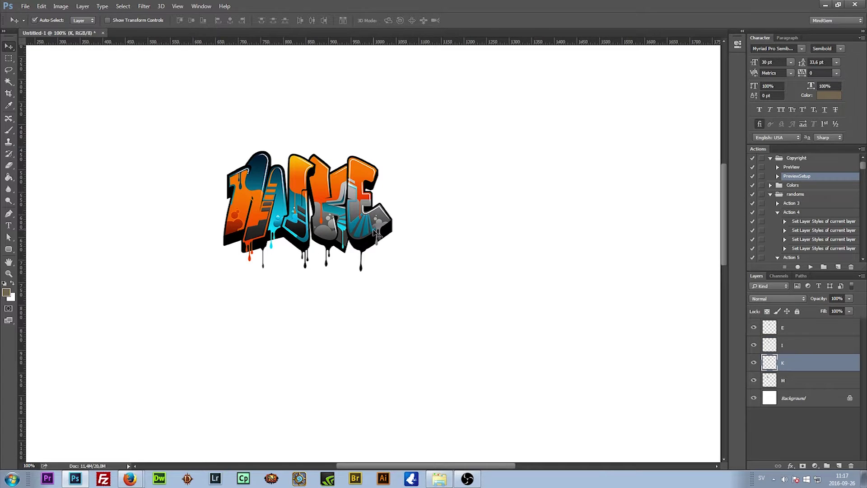
mouse_move(368, 234)
left_mouse_down()
mouse_move(385, 233)
mouse_move(375, 233)
left_mouse_up()
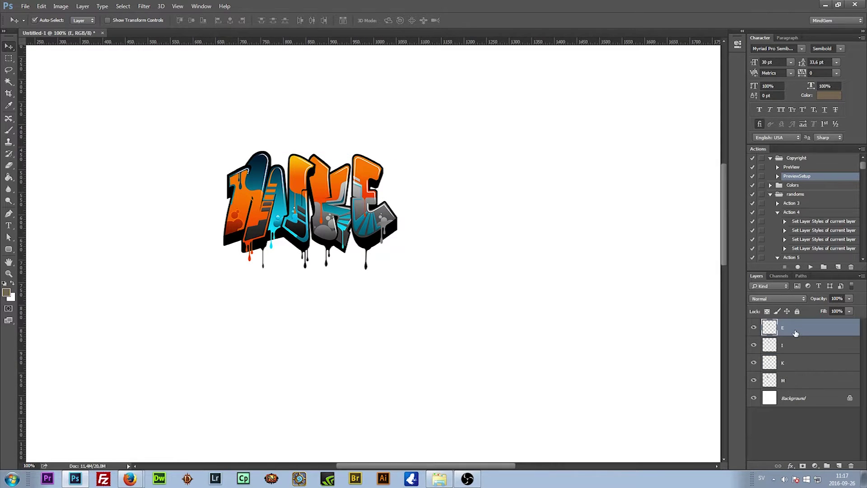
left_click_drag(794, 332, 781, 374)
left_click_drag(384, 233, 383, 233)
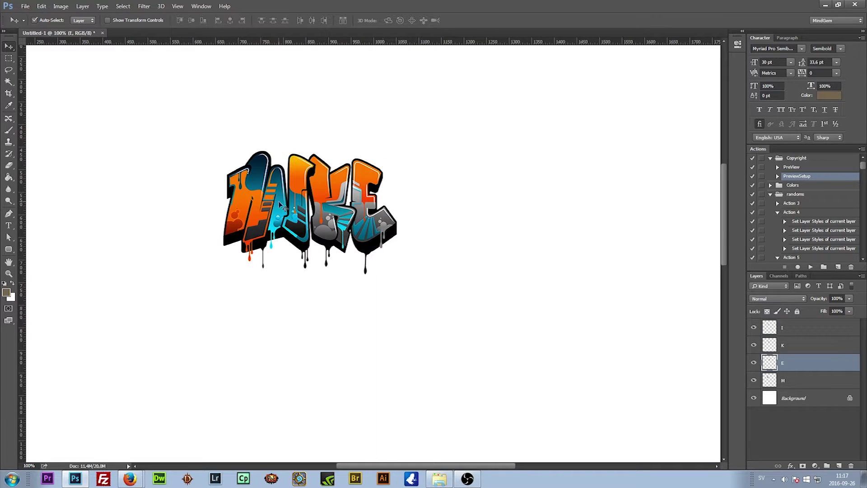
left_click(9, 58)
Step: Crop the canvas to a rectangular marquee around the MIKE artwork and deselect
left_click_drag(339, 259, 407, 281)
left_click(60, 7)
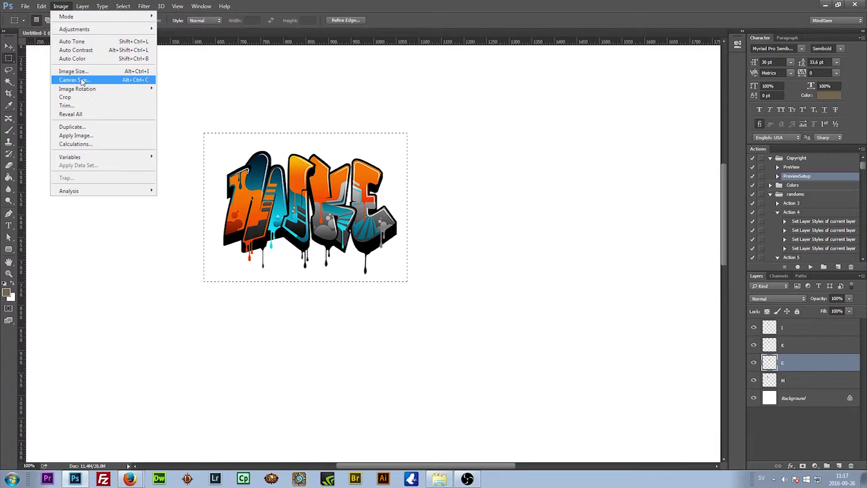
left_click(77, 96)
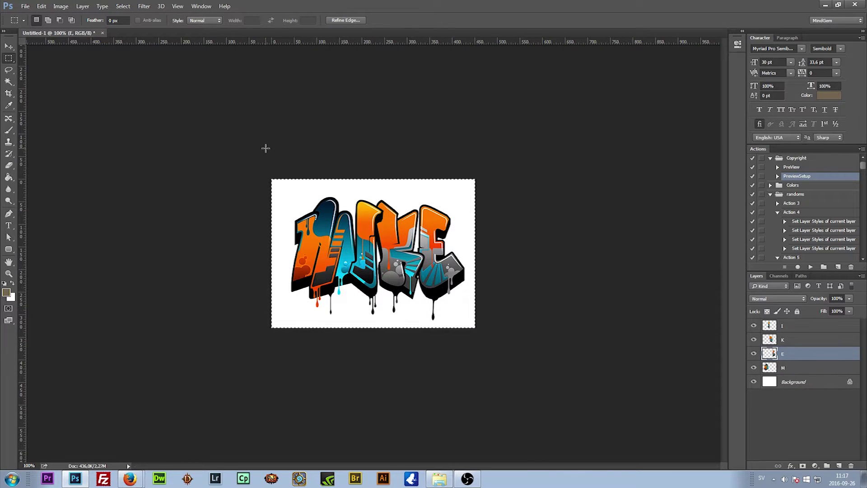
key("ctrl+d")
Step: Export the artwork via Save for Web as a maximum-quality JPEG named mike
key("ctrl+alt+shift+s")
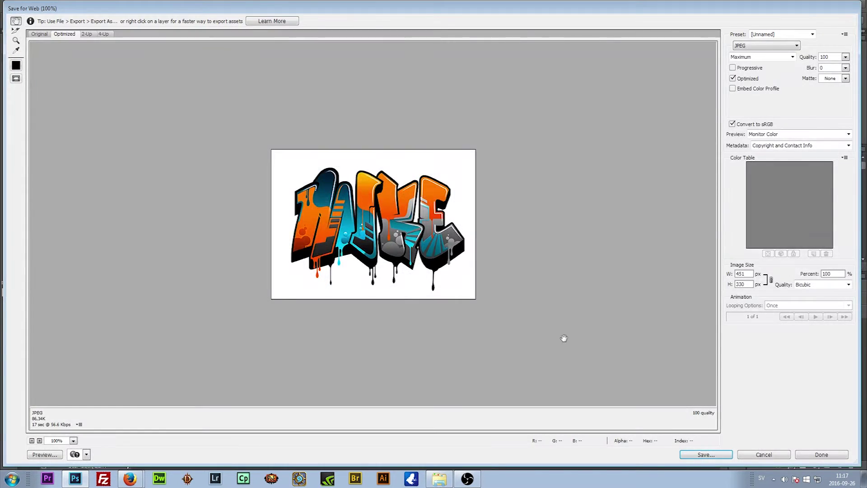
left_click(703, 455)
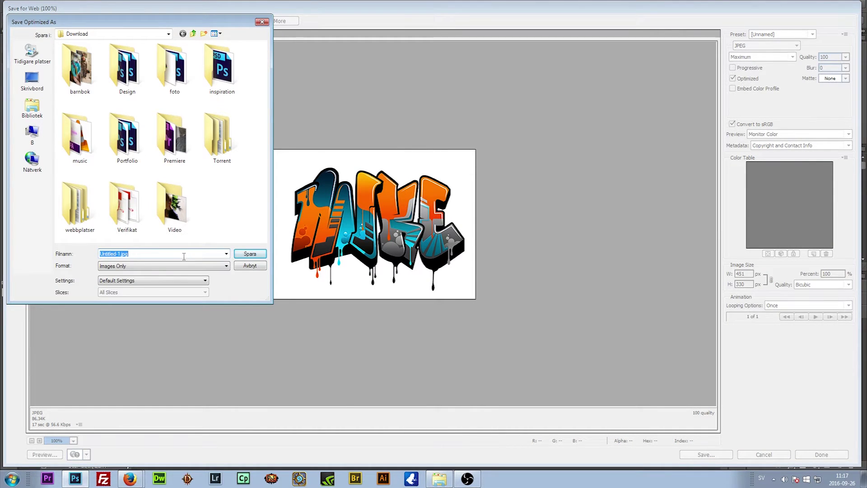
type("mike")
left_click(249, 254)
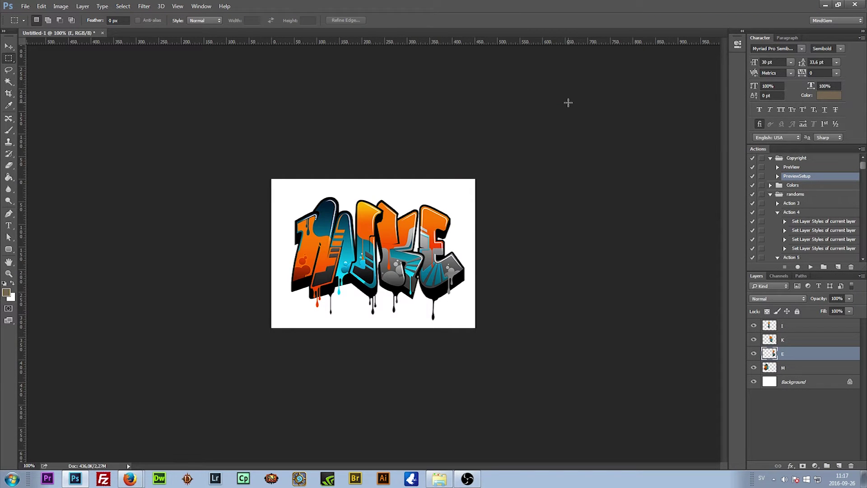